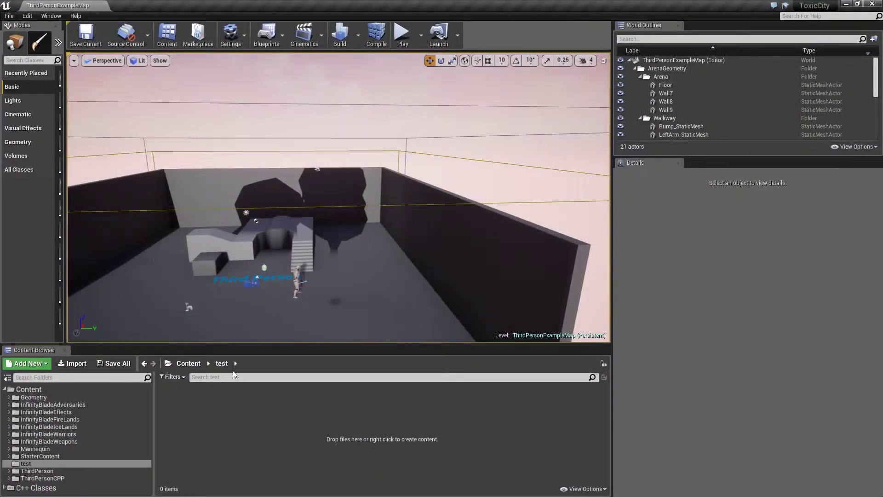
Step: Import Tree.fbx into the test folder using the Foliage LOD group and mesh LOD import, bringing in all its contents
click(80, 364)
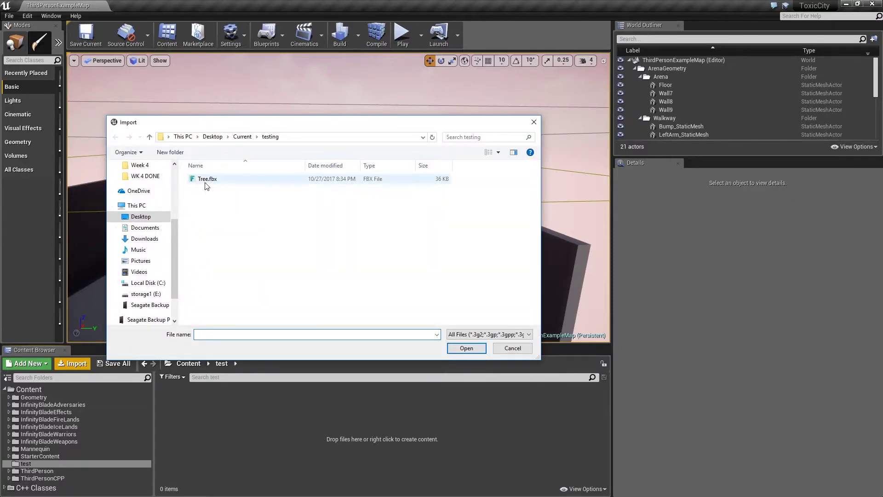
double_click(207, 179)
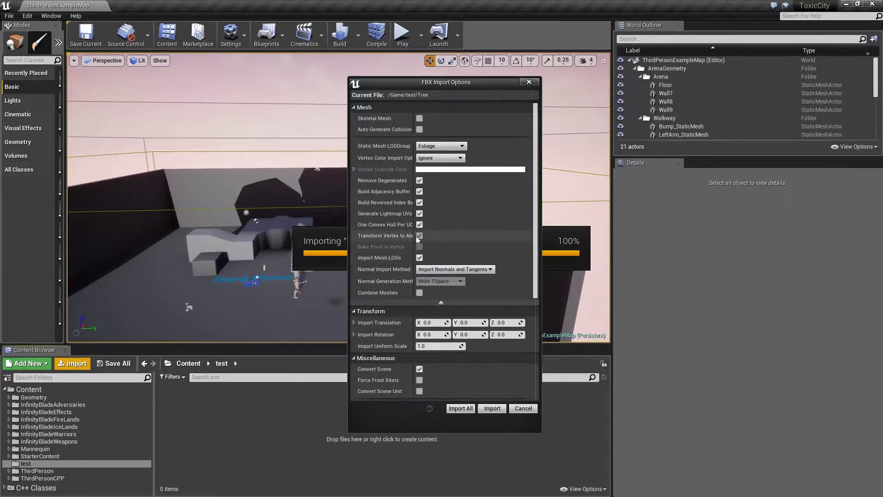
scroll(419, 261, down, 5)
click(460, 408)
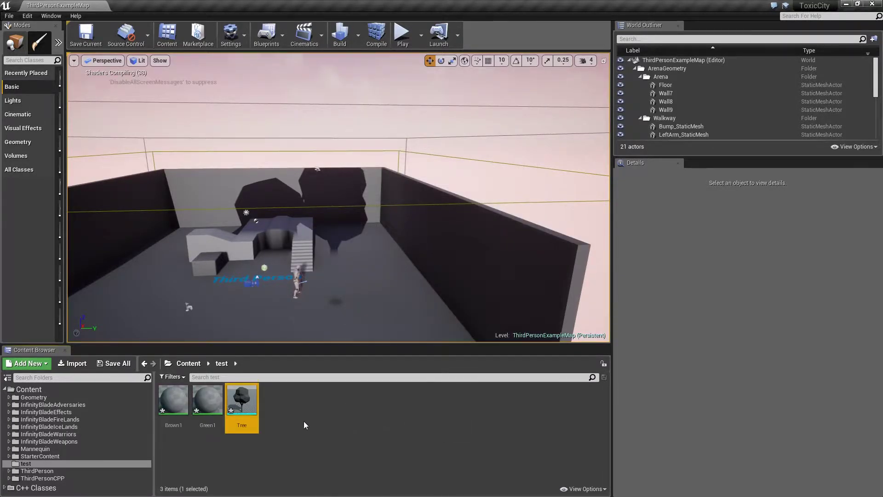
Step: Open the imported Tree mesh and examine how its LOD and triangle count change with viewing distance
double_click(242, 402)
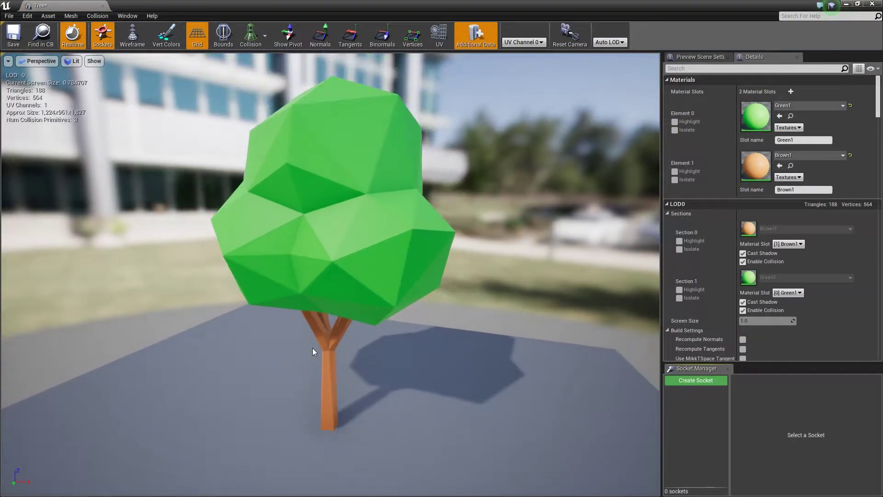
scroll(316, 362, down, 3)
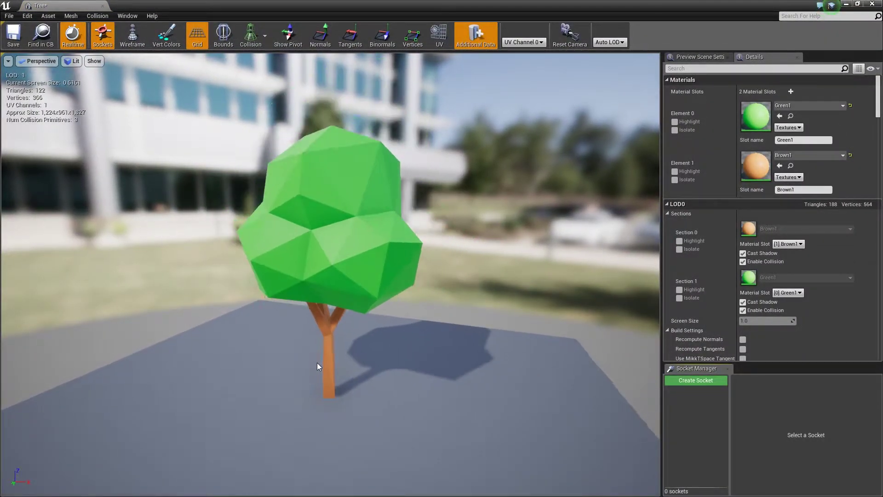
scroll(318, 366, up, 2)
scroll(319, 372, down, 3)
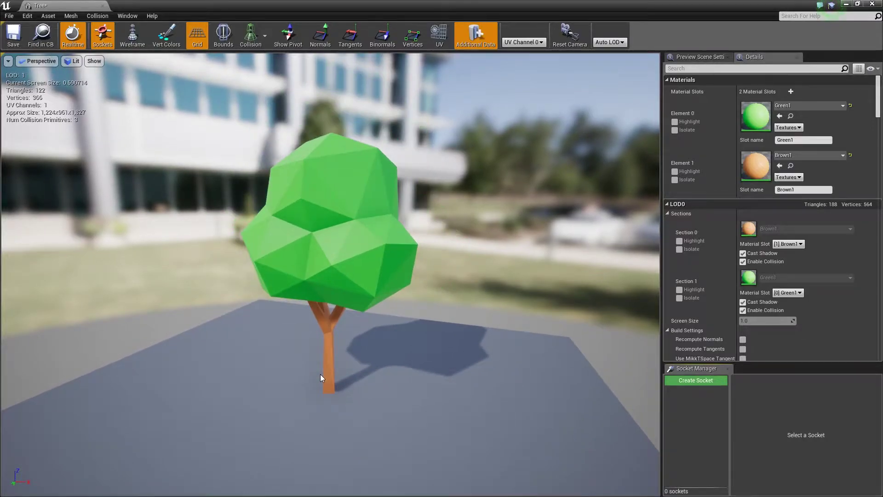
scroll(321, 374, up, 4)
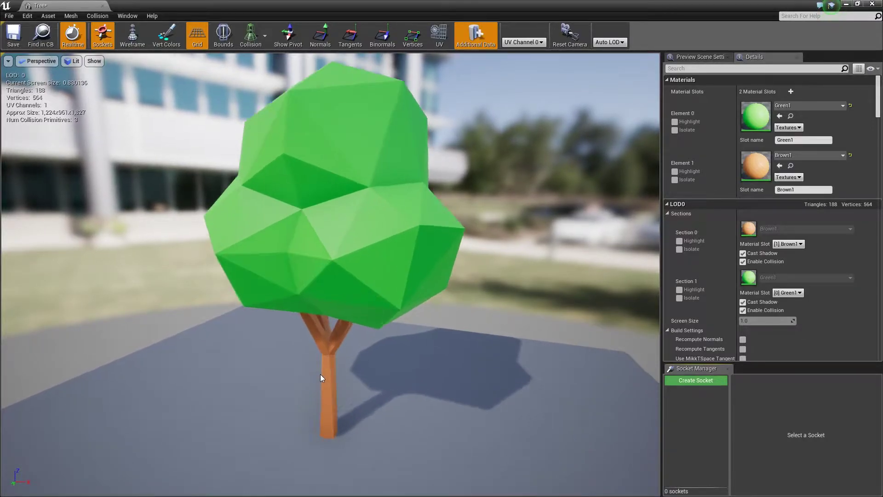
scroll(320, 374, down, 5)
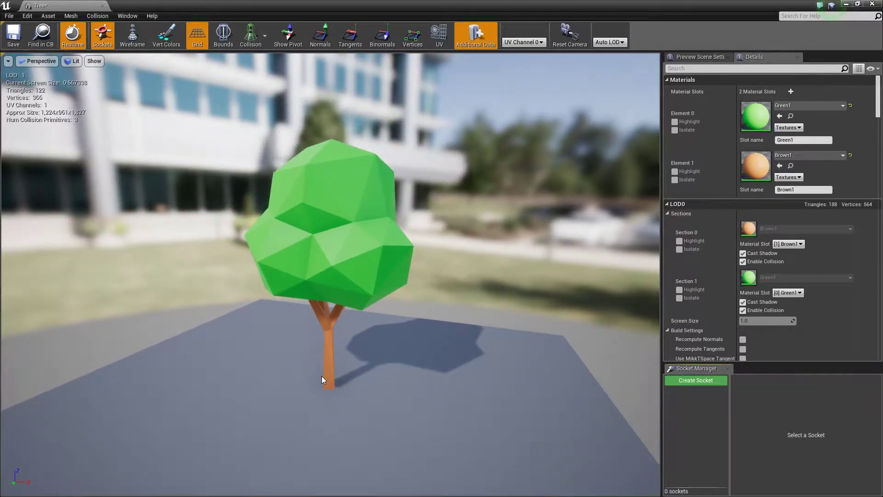
scroll(321, 376, up, 2)
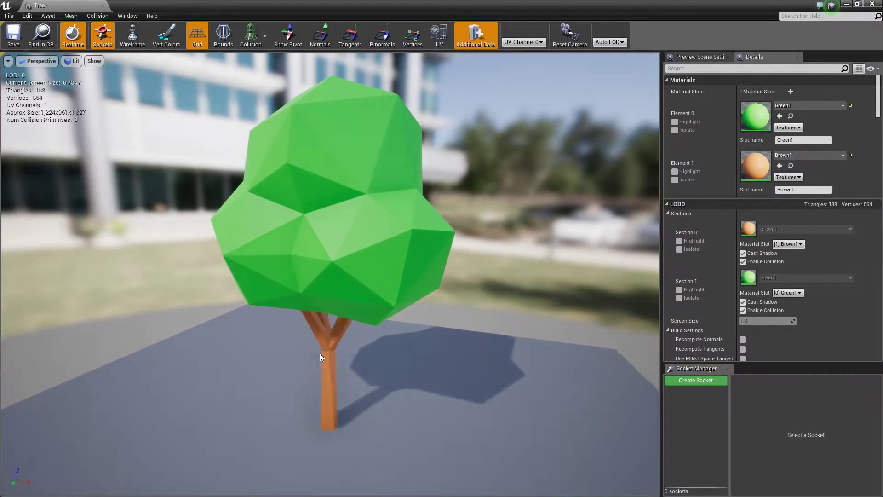
scroll(306, 328, up, 4)
scroll(313, 347, down, 1)
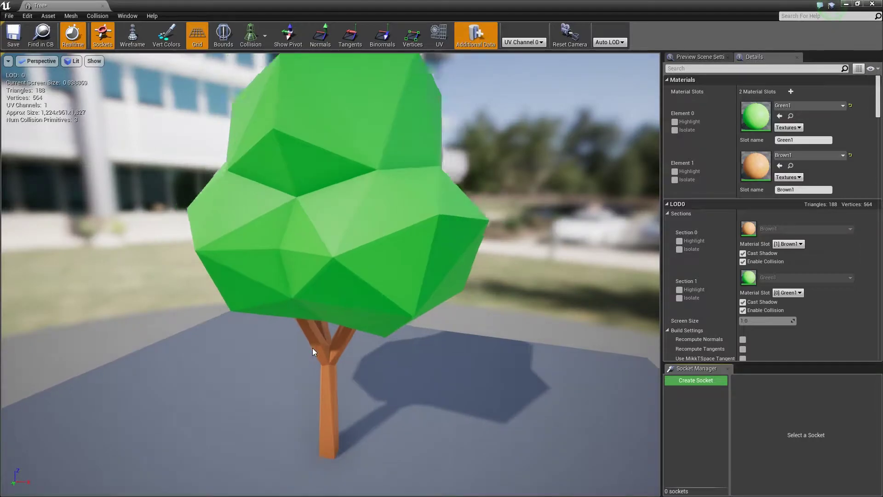
scroll(313, 348, down, 3)
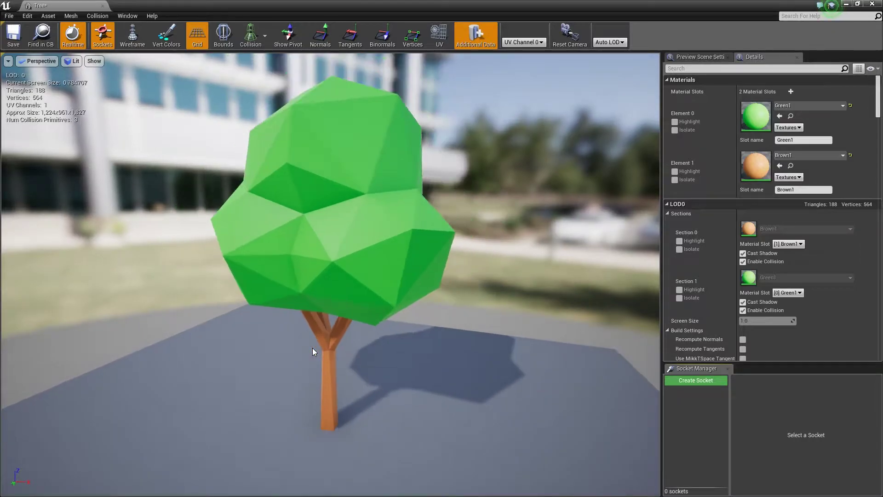
scroll(313, 349, up, 2)
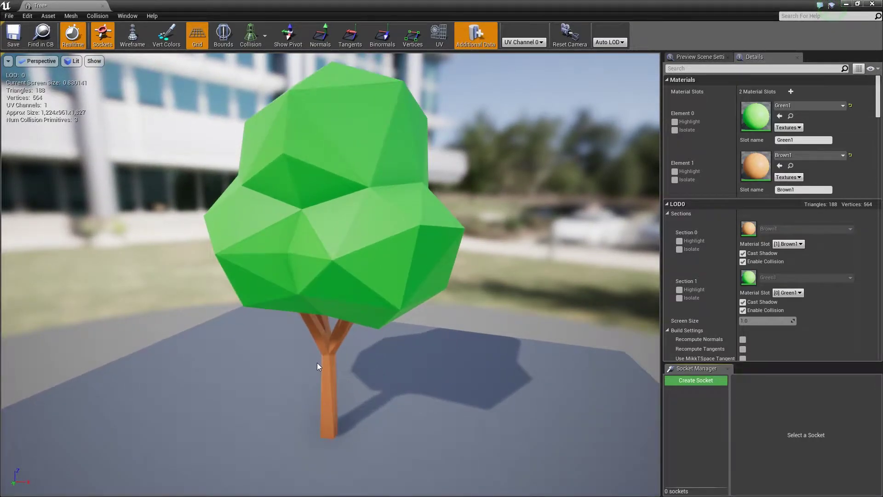
scroll(317, 363, down, 3)
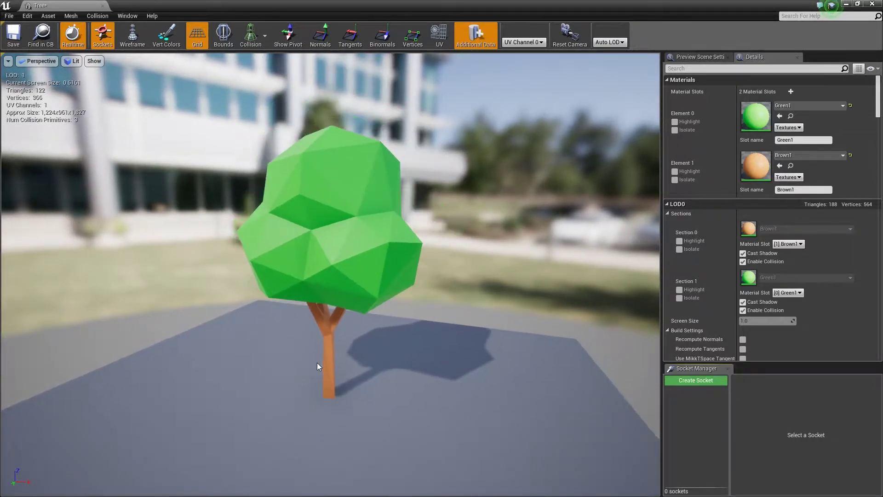
scroll(319, 371, up, 3)
scroll(320, 374, down, 3)
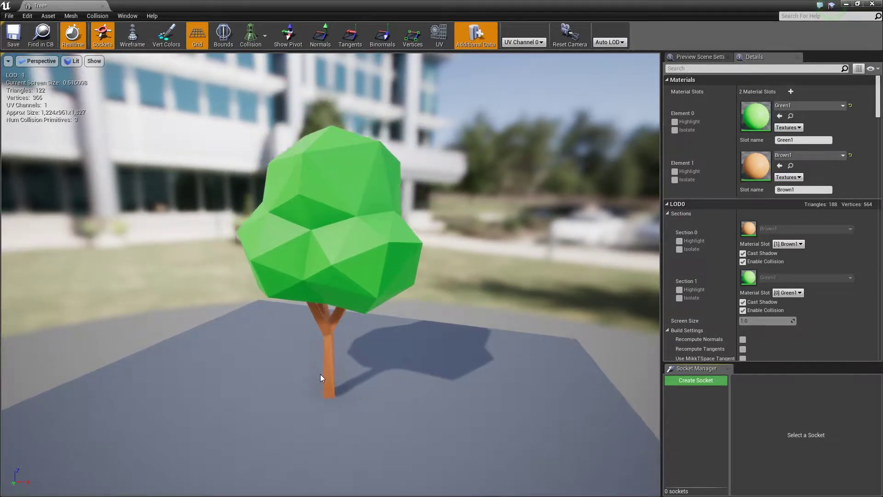
scroll(320, 373, up, 3)
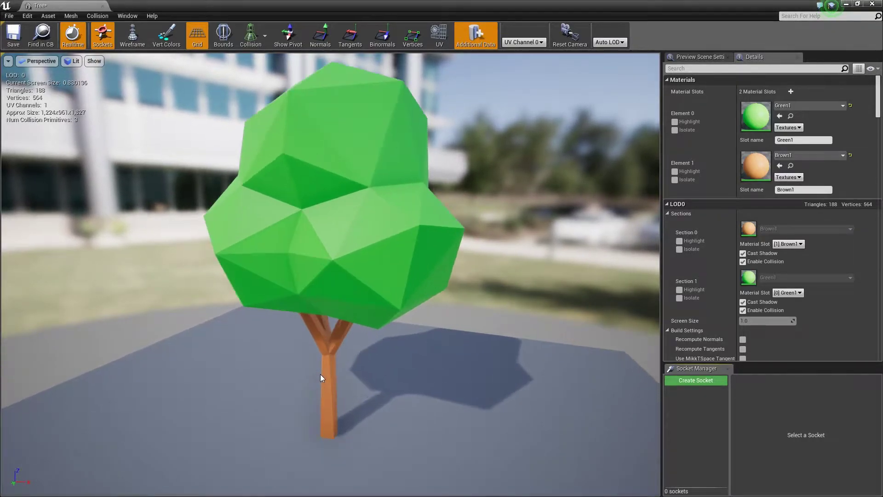
scroll(321, 375, down, 3)
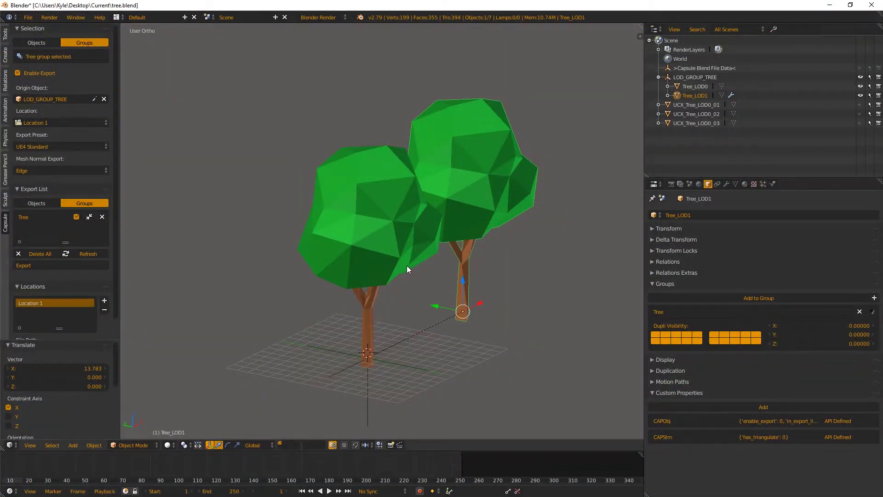
Step: Switch to Blender and compare the shapes of the Tree_LOD0 and Tree_LOD1 models from several angles
mouse_move(406, 266)
middle_down()
mouse_move(421, 262)
mouse_move(404, 259)
middle_up()
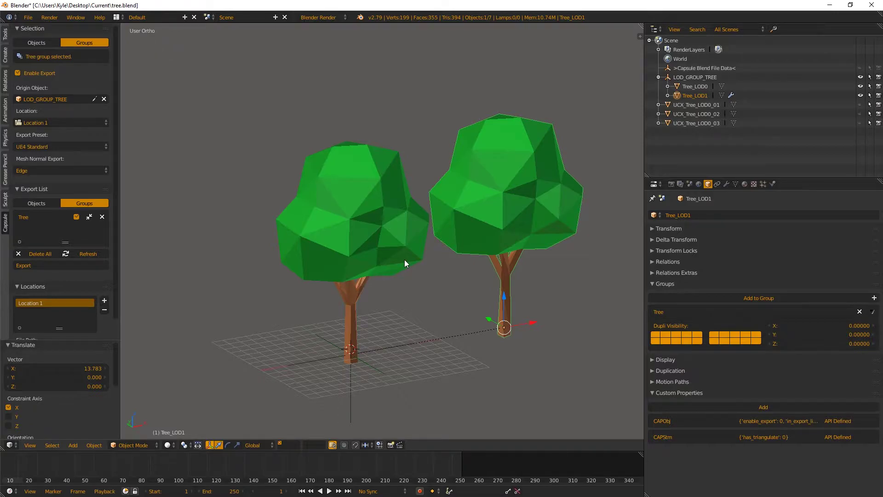
middle_drag(404, 259, 417, 217)
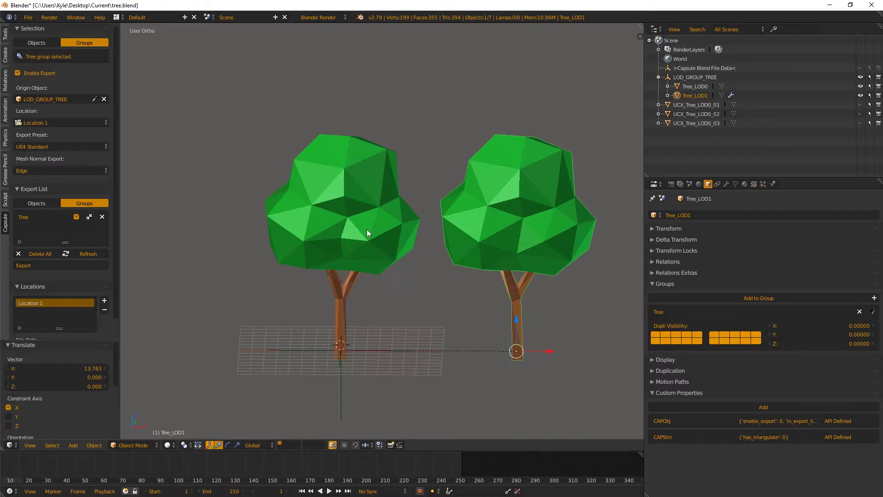
right_click(335, 289)
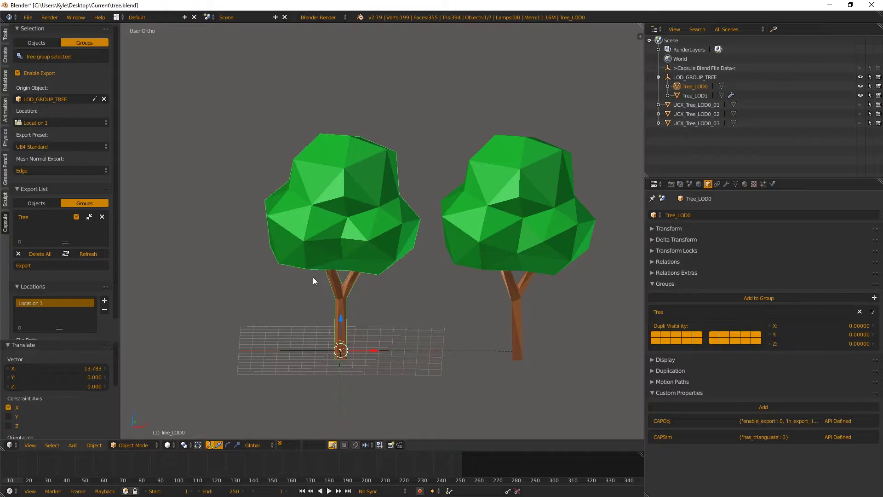
key(ctrl+z)
middle_drag(313, 276, 399, 291)
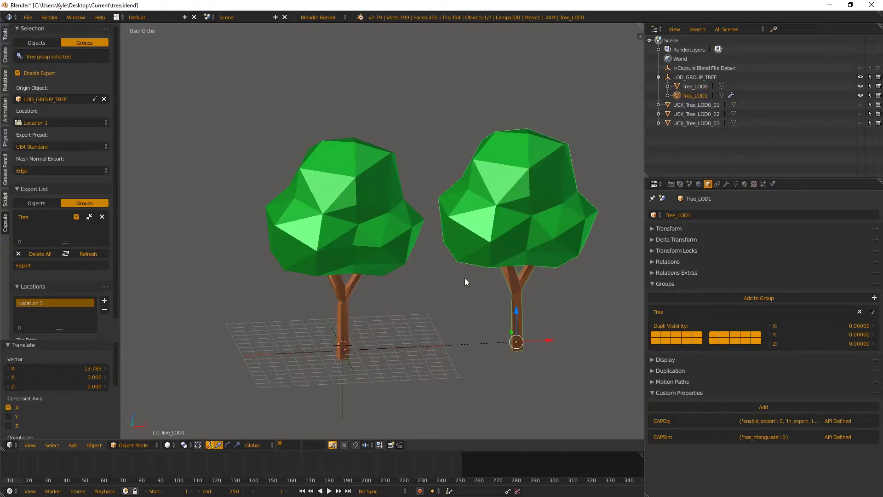
middle_drag(512, 198, 515, 241)
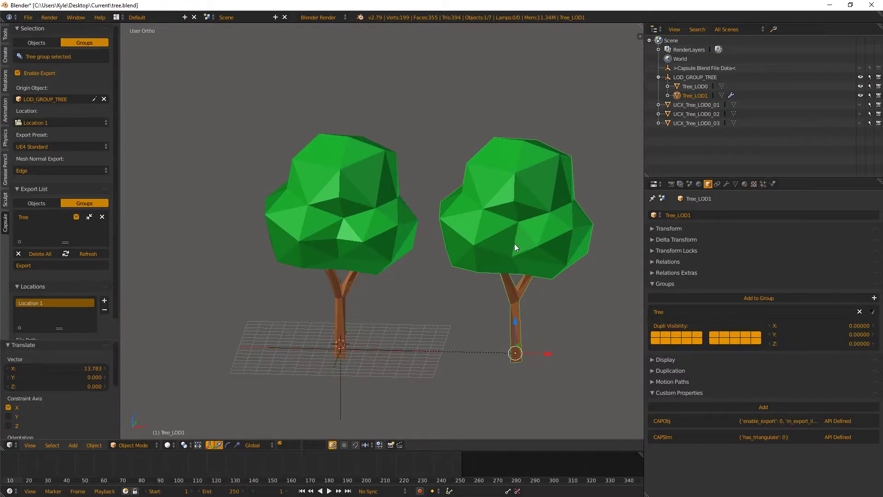
middle_drag(449, 311, 419, 265)
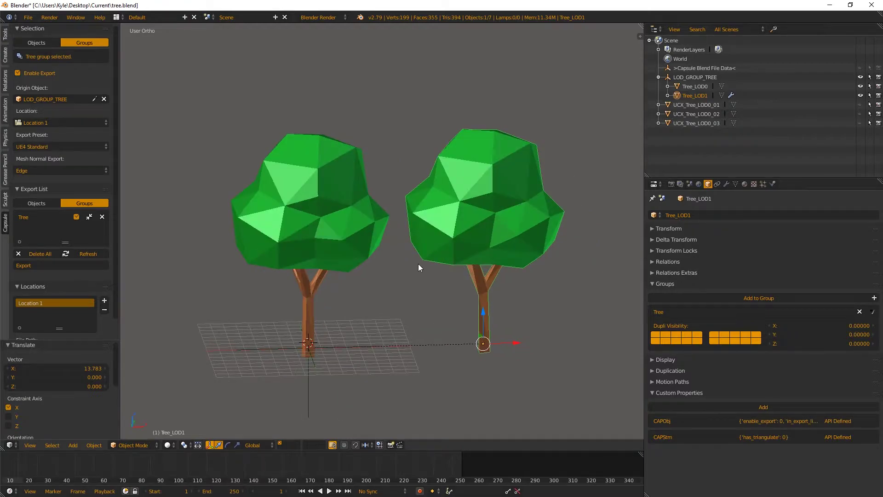
right_click(357, 247)
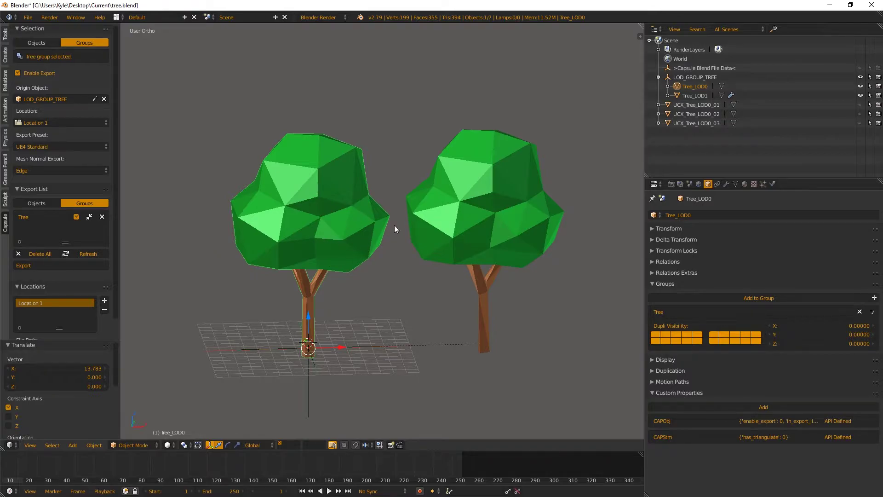
Step: Inspect the Decimate modifier's collapse ratio on Tree_LOD1
right_click(486, 197)
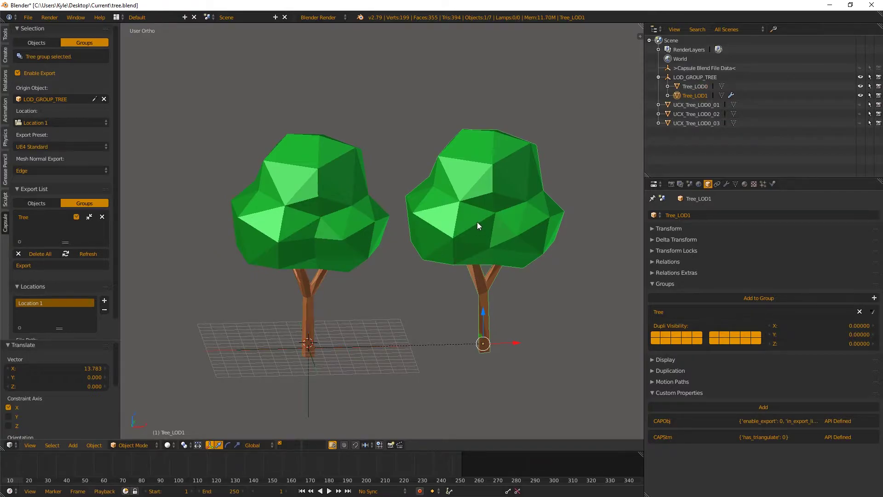
click(726, 183)
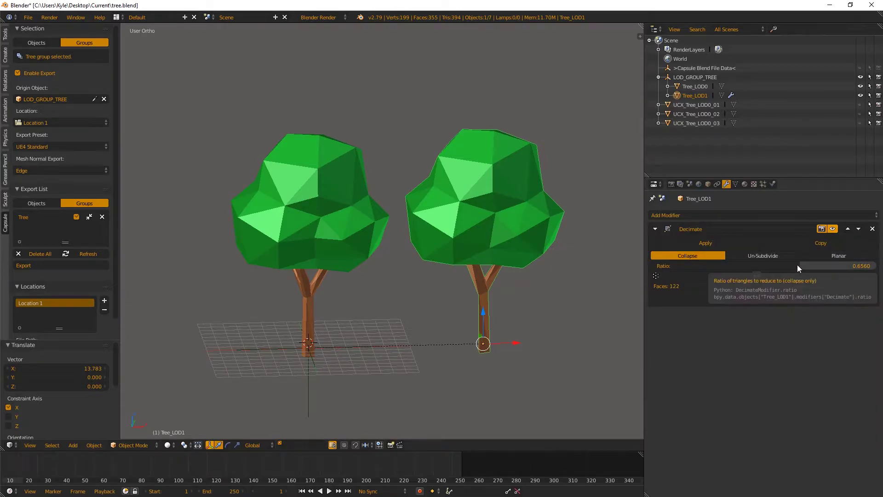
mouse_move(796, 266)
mouse_down()
mouse_move(763, 266)
mouse_move(796, 265)
mouse_up()
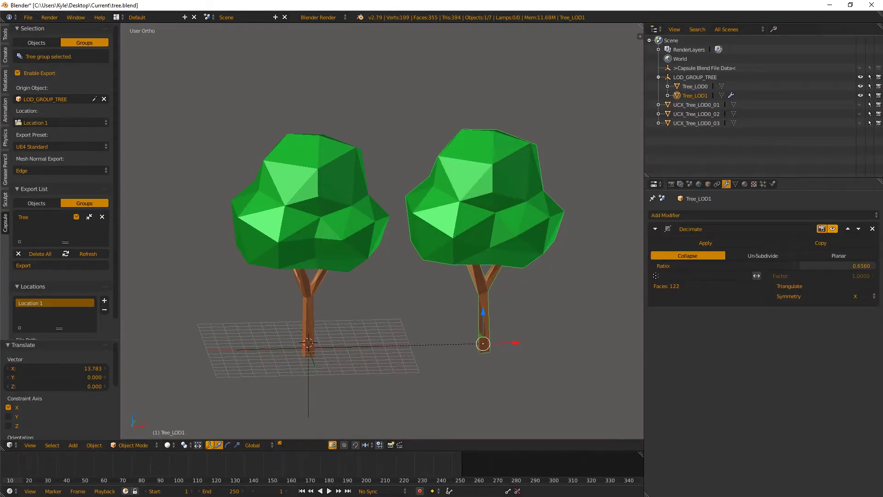
Step: Select Tree_LOD0 and enter Edit Mode to check its face count
shift+middle_drag(352, 235, 413, 285)
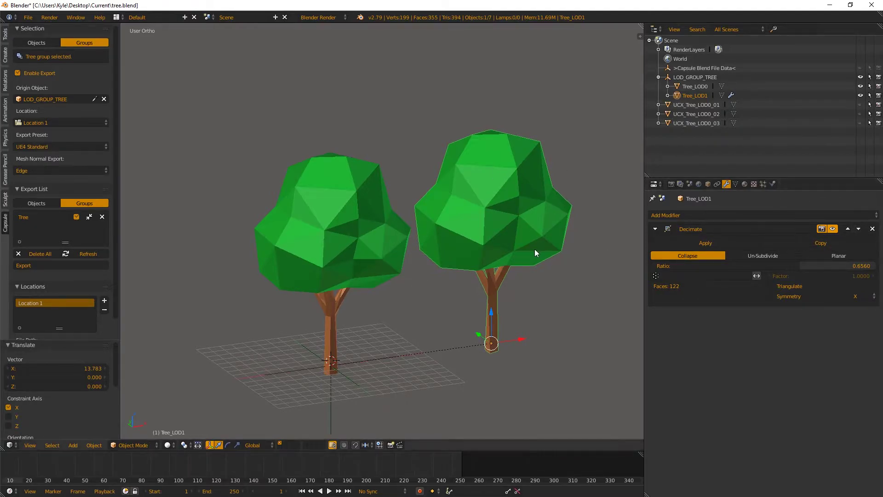
middle_drag(534, 249, 507, 249)
right_click(371, 244)
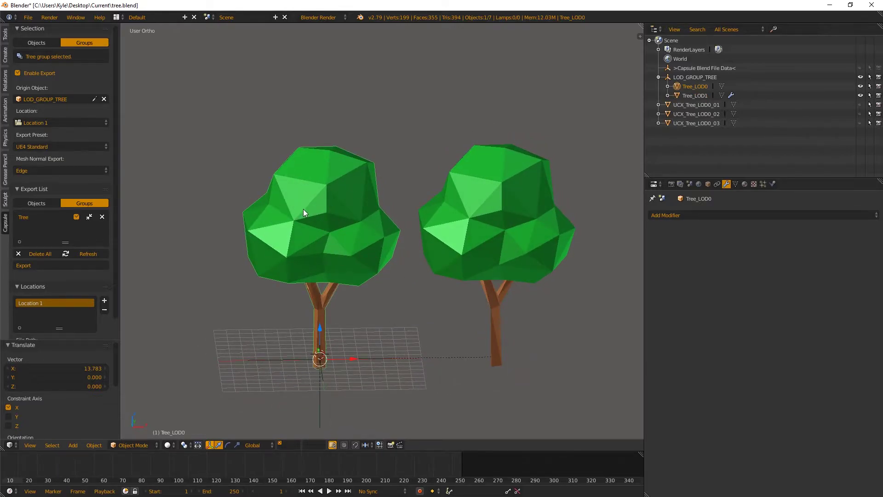
shift+middle_drag(313, 215, 360, 209)
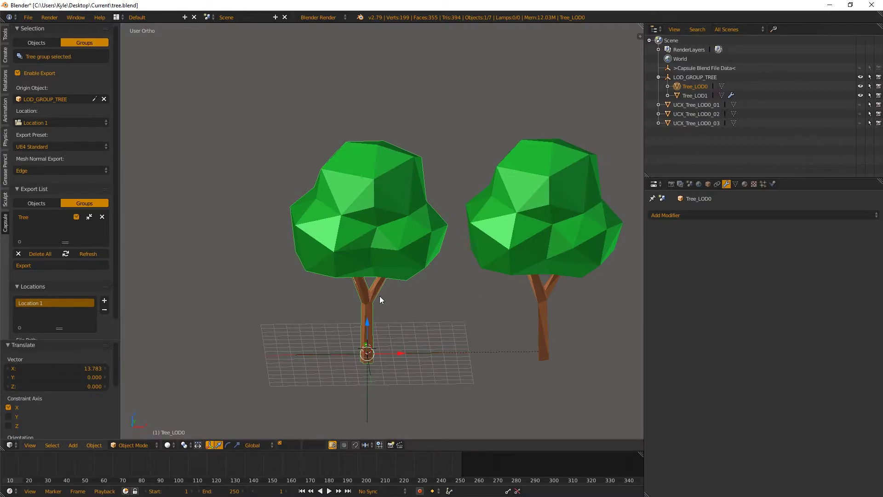
middle_drag(412, 313, 436, 310)
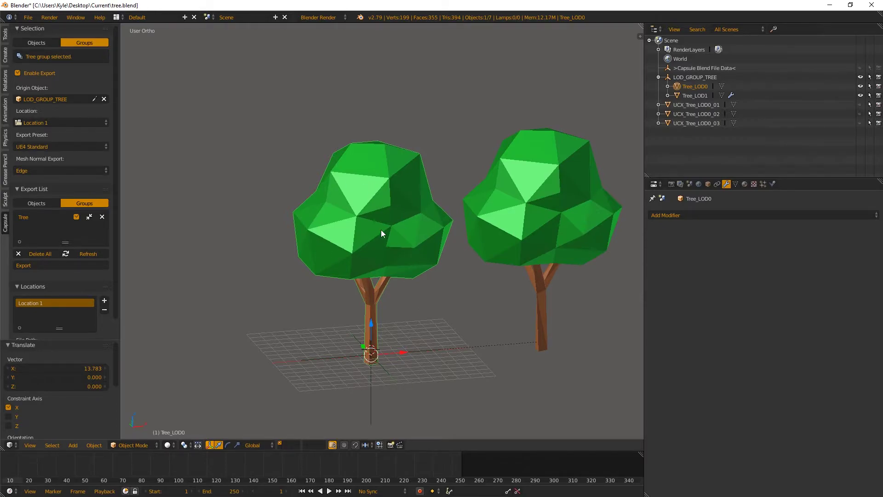
key(Tab)
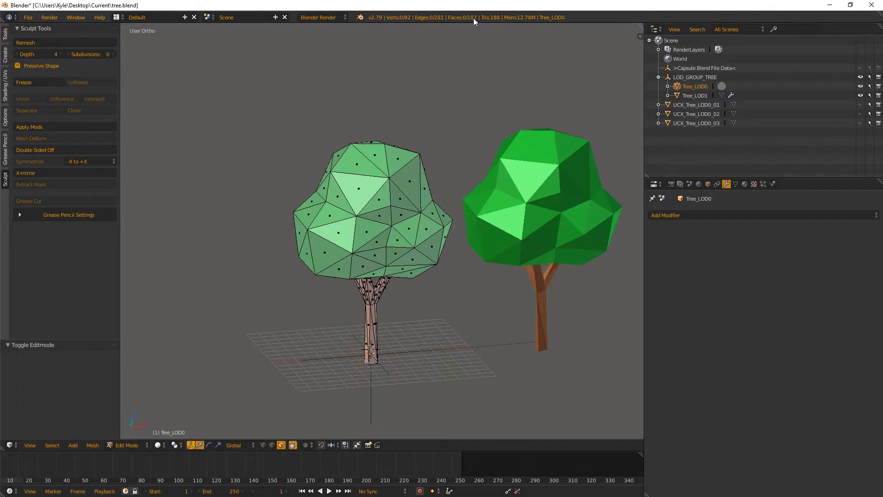
Step: Apply the Decimate modifier on Tree_LOD1 and enter Edit Mode to check its face count
key(Tab)
right_click(529, 175)
key(Tab)
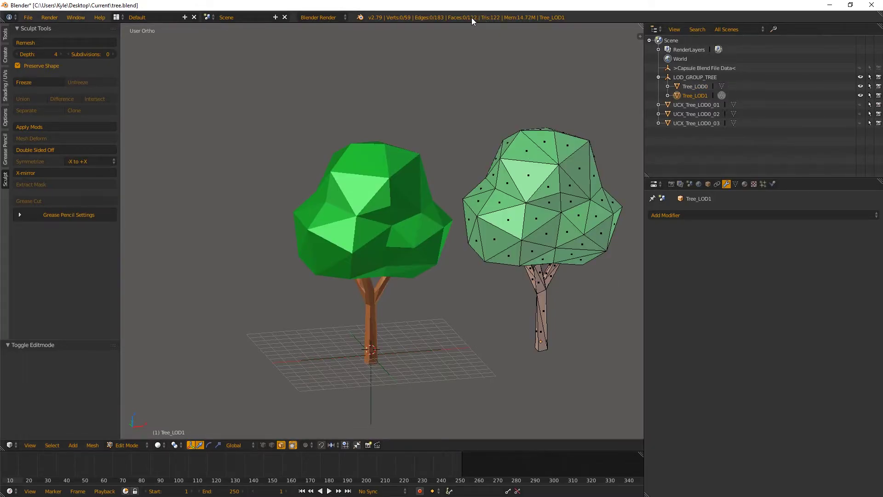
Step: Compare the mesh density of Tree_LOD0 and Tree_LOD1 in Edit Mode, finishing in Object Mode with Tree_LOD1 selected
key(Tab)
right_click(407, 206)
key(Tab)
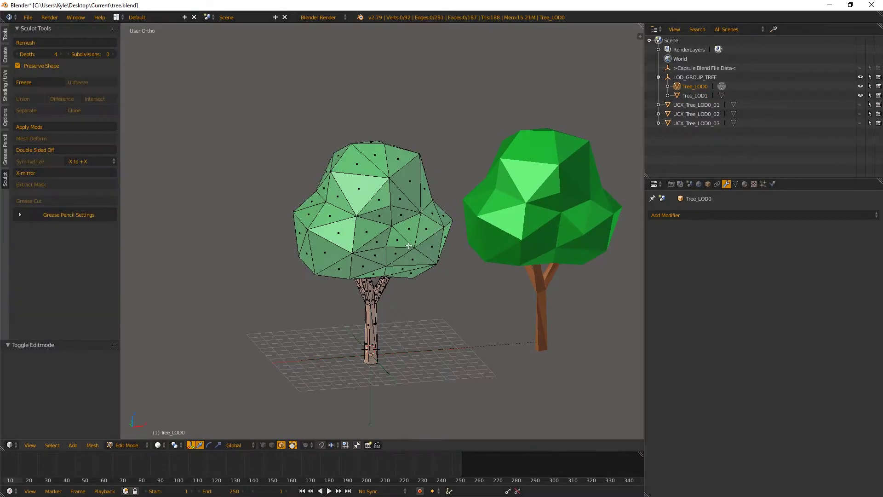
key(Tab)
right_click(525, 194)
key(Tab)
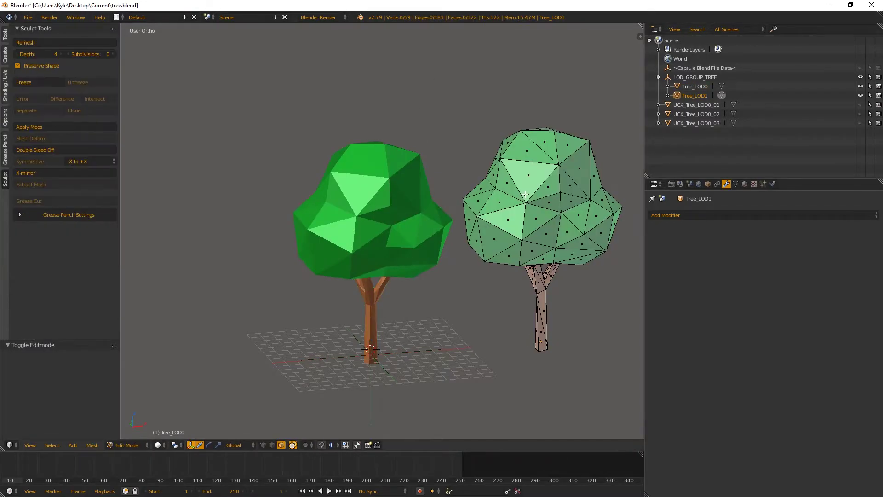
key(Tab)
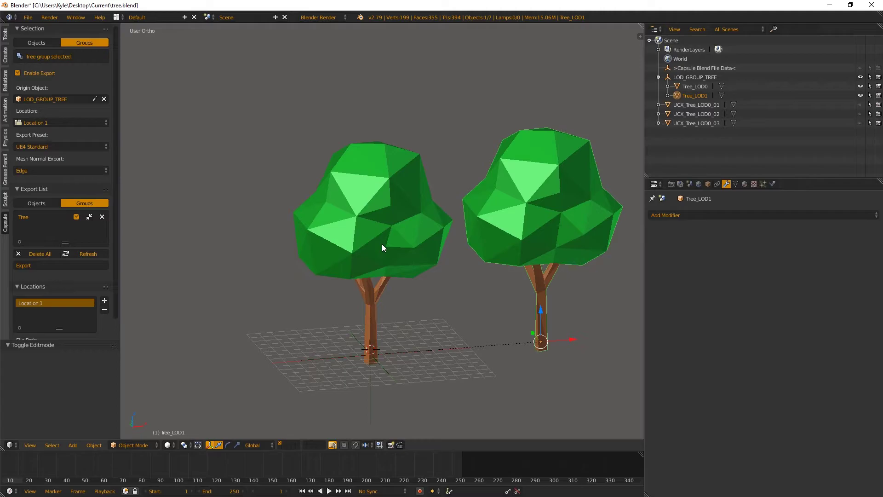
Step: Compare Tree_LOD0 and Tree_LOD1 from a distance and up close, selecting each tree in turn and finishing with Tree_LOD1
scroll(382, 248, down, 8)
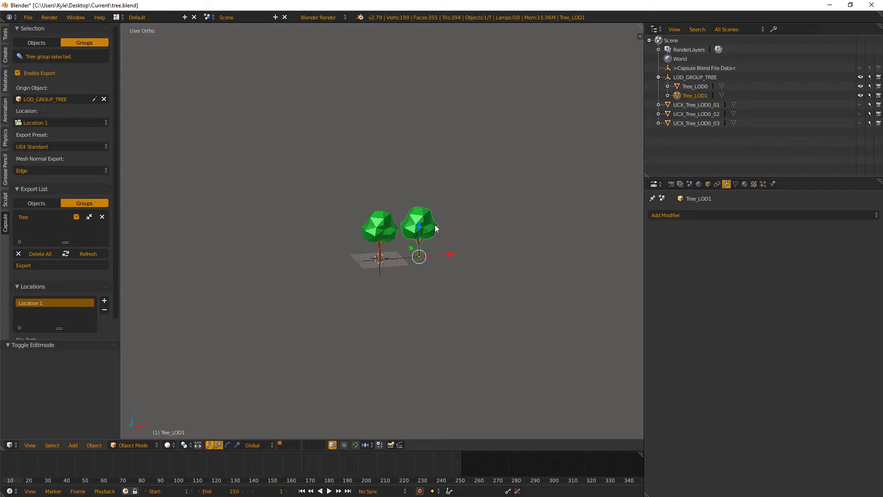
scroll(434, 224, up, 8)
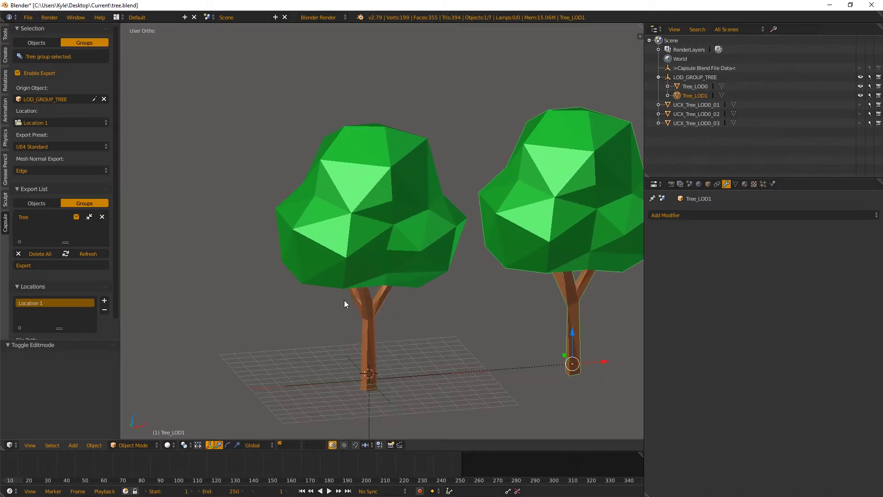
scroll(370, 215, down, 2)
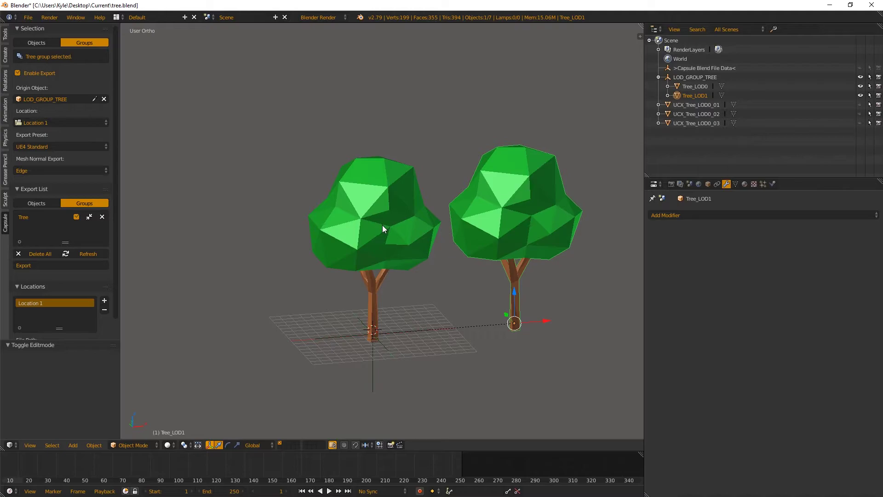
right_click(382, 225)
right_click(514, 210)
right_click(346, 214)
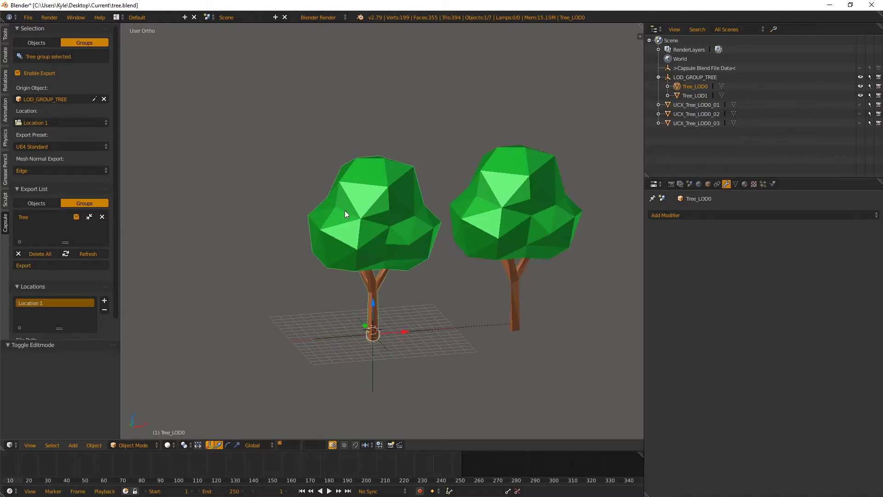
right_click(513, 207)
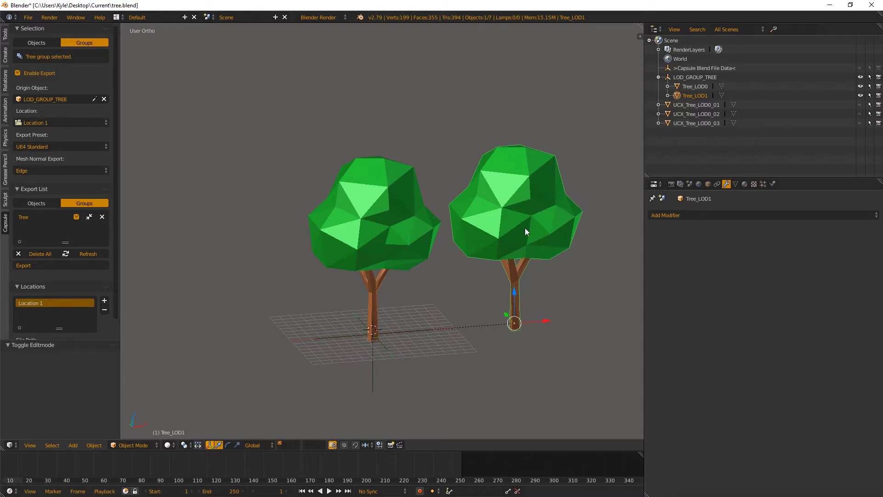
Step: Undo the application of Tree_LOD1's Decimate modifier and clear its location so it overlaps Tree_LOD0
key(ctrl+shift+d)
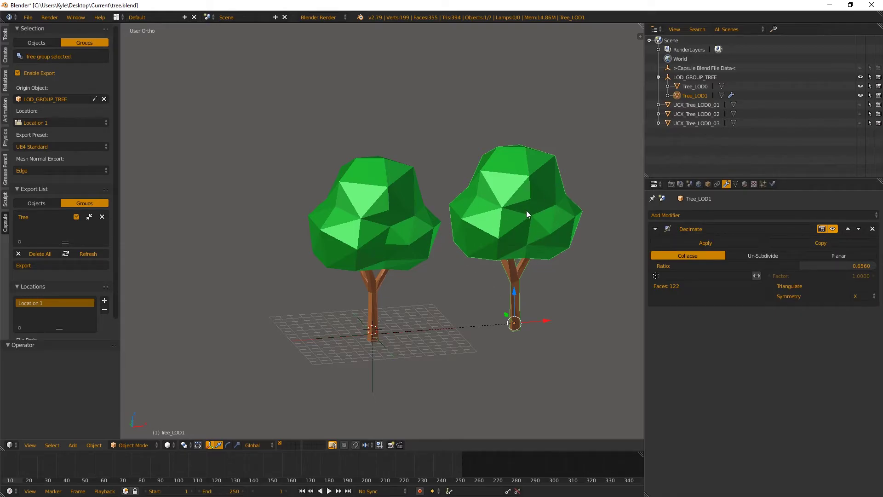
key(alt+g)
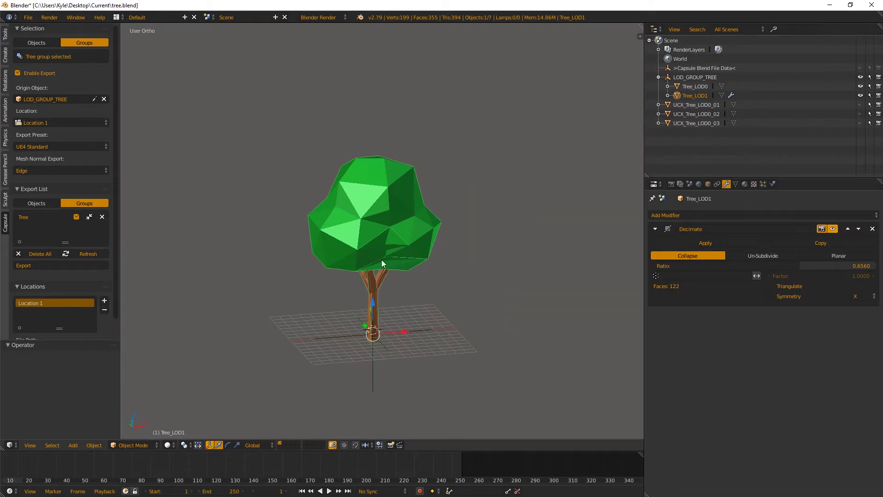
scroll(355, 259, up, 7)
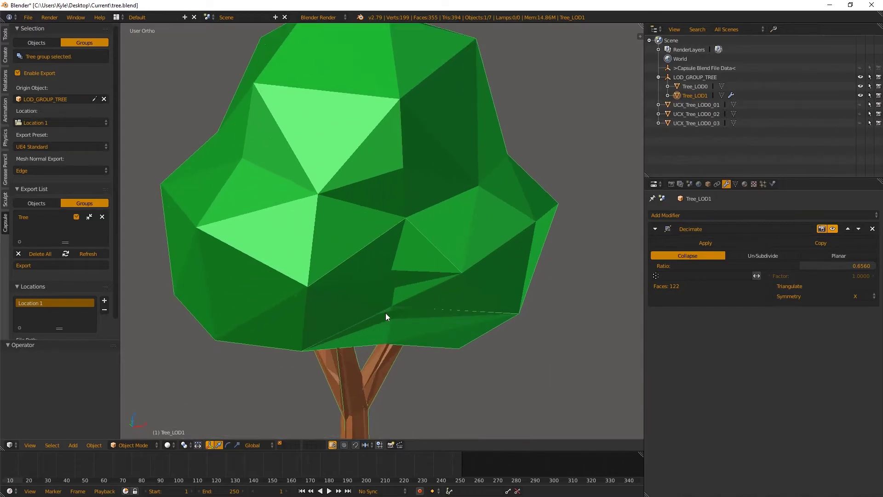
Step: Deselect all, examine the overlapping trees, and select the LOD_GROUP_TREE empty at the trunk's base
key(a)
middle_drag(398, 241, 357, 264)
scroll(418, 323, down, 5)
scroll(418, 322, up, 5)
scroll(385, 330, up, 2)
right_click(354, 257)
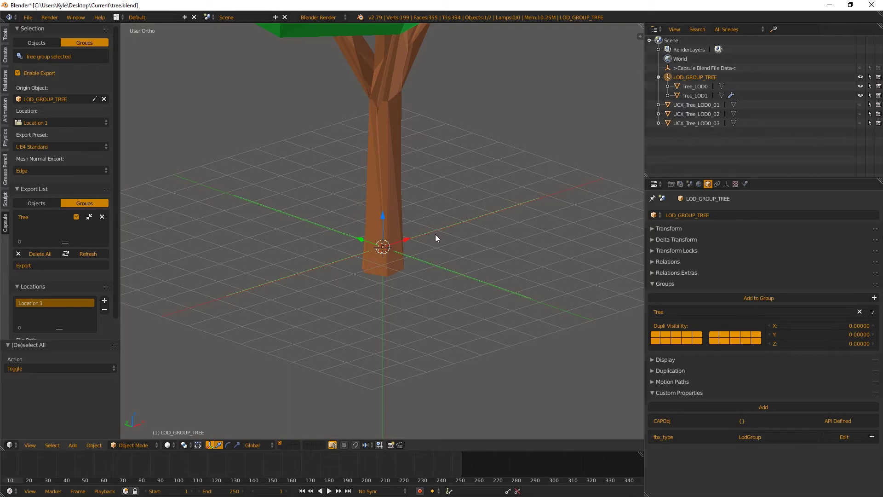
middle_drag(435, 246, 437, 259)
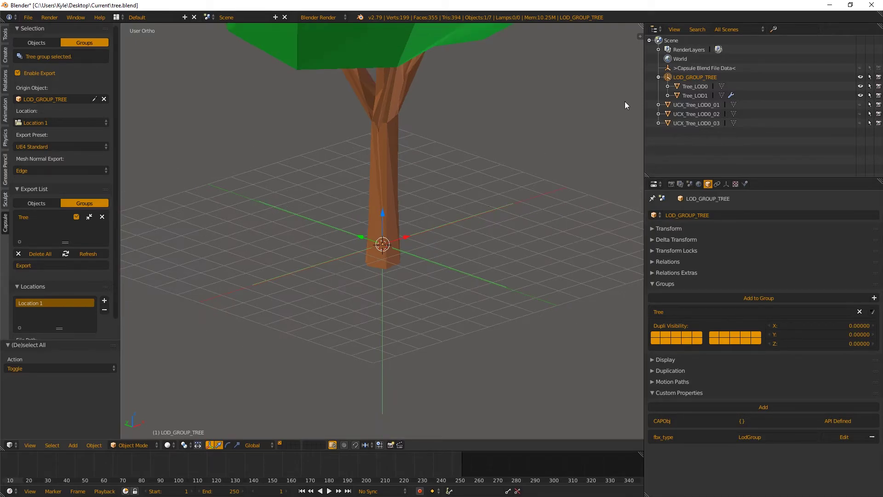
Step: Select the child meshes Tree_LOD0 and Tree_LOD1 alternately under LOD_GROUP_TREE, finishing with Tree_LOD0
click(693, 87)
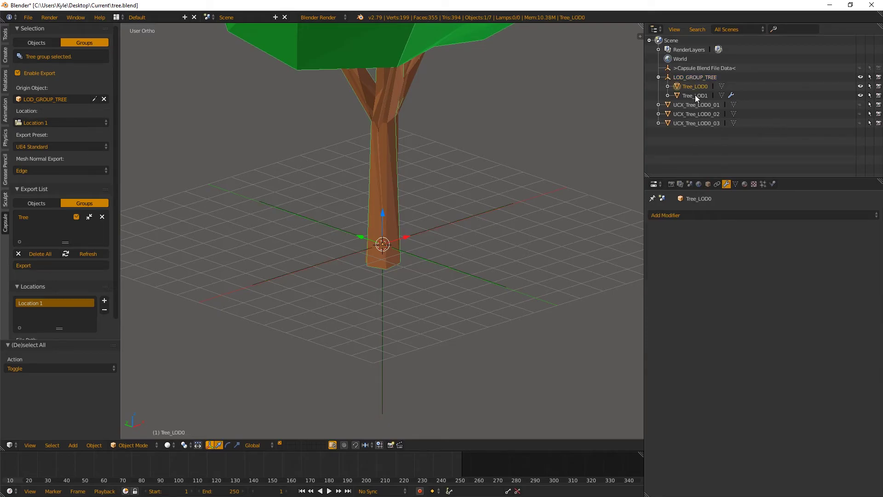
click(695, 95)
click(694, 86)
click(694, 95)
click(696, 84)
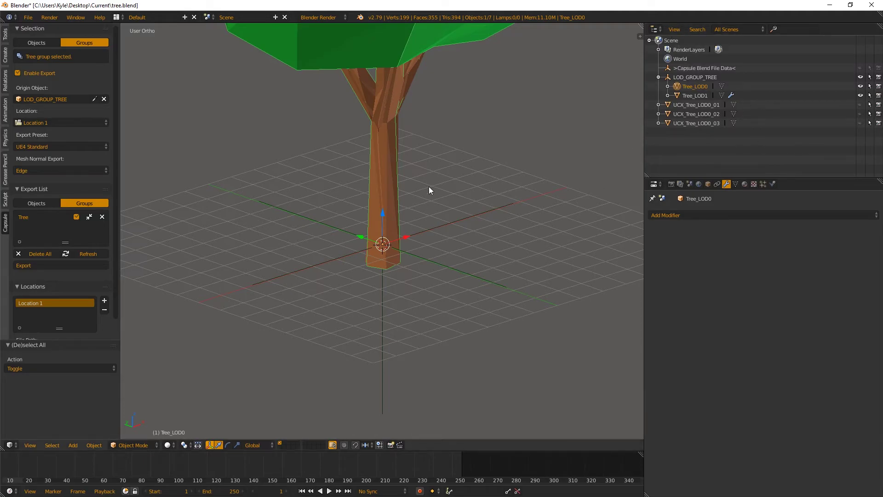
Step: Select the parent empty LOD_GROUP_TREE and examine it at the base of the trees
shift+middle_drag(428, 186, 529, 184)
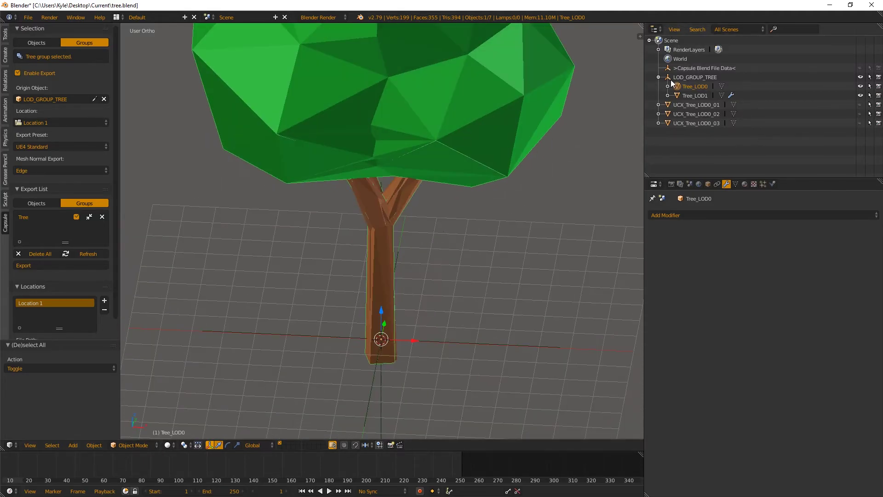
click(689, 77)
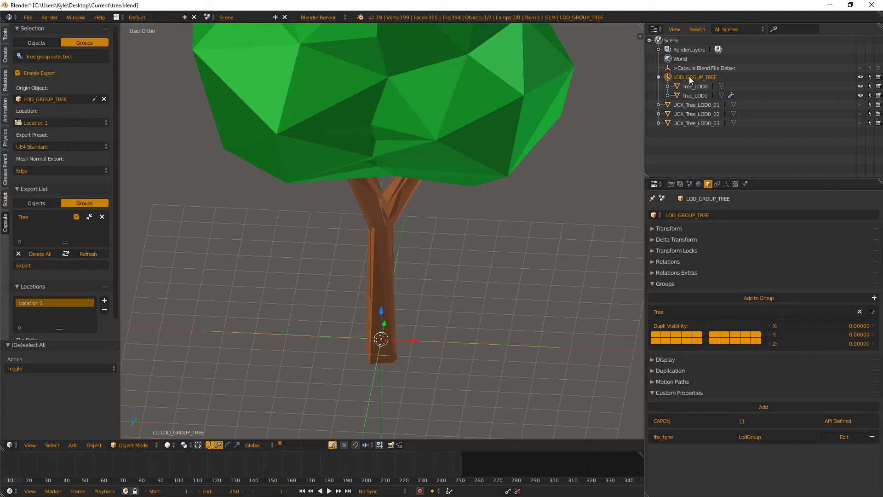
scroll(419, 345, up, 2)
middle_drag(419, 345, 344, 268)
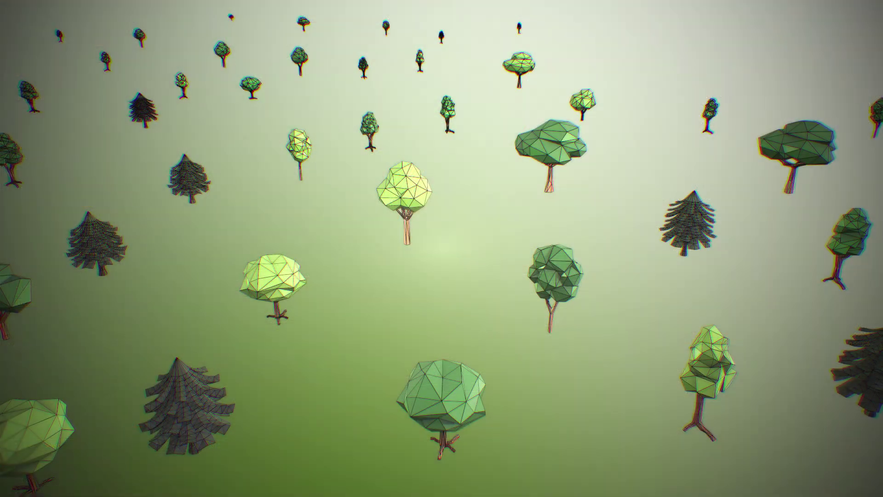